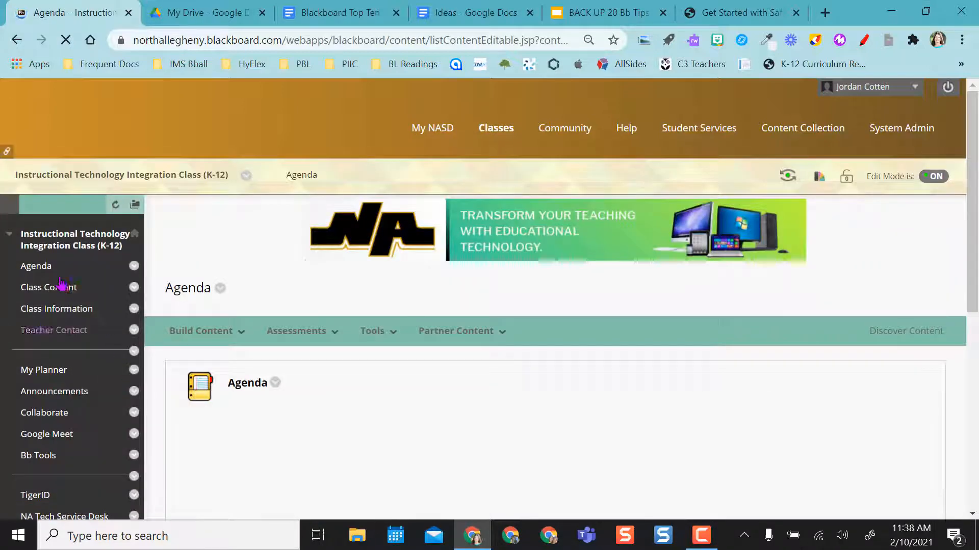
Step: Open the teacher's resources folder inside the Test Area of the Class Content
click(56, 289)
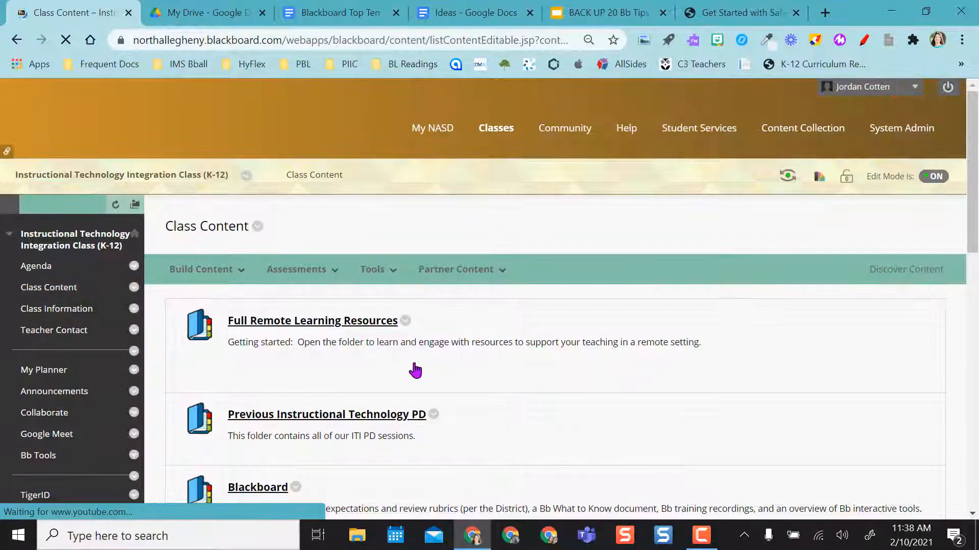
scroll(410, 369, down, 12)
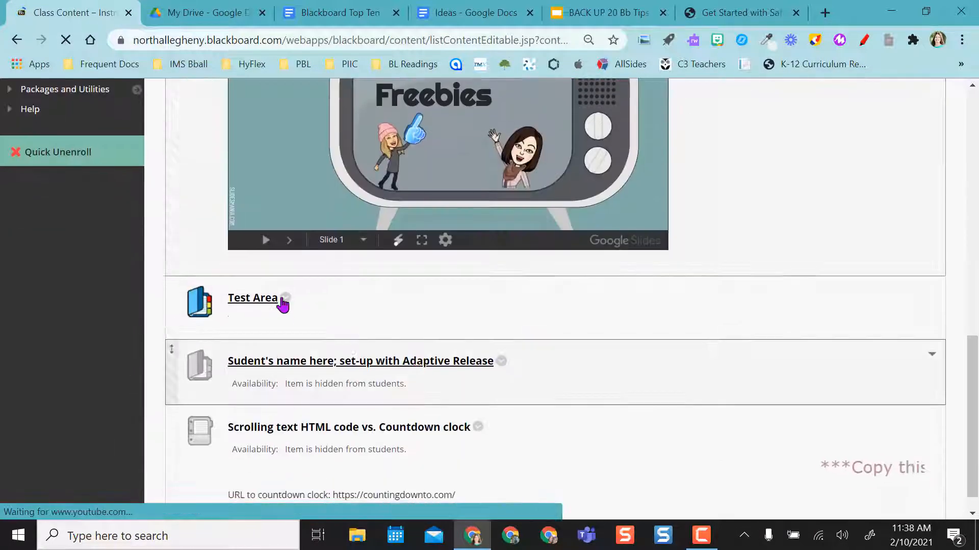
click(281, 303)
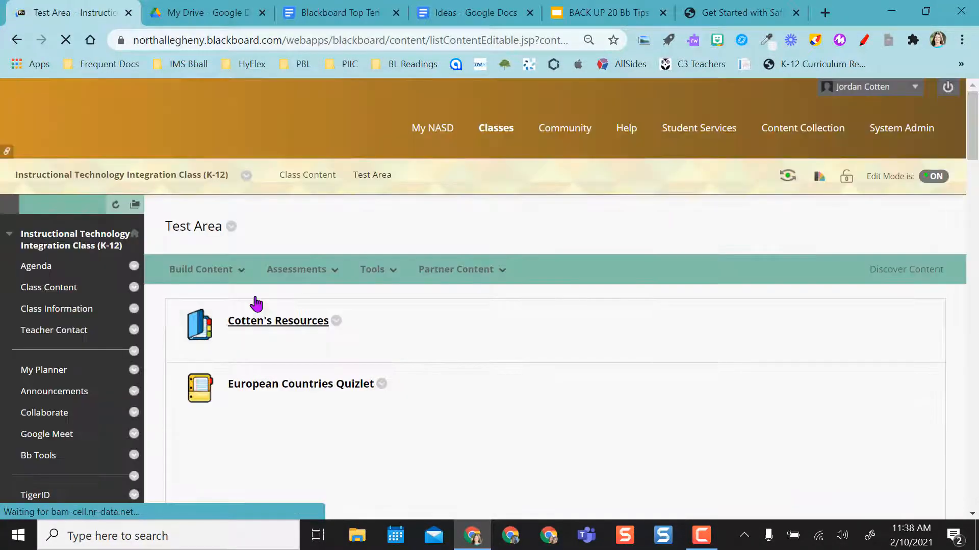
click(258, 322)
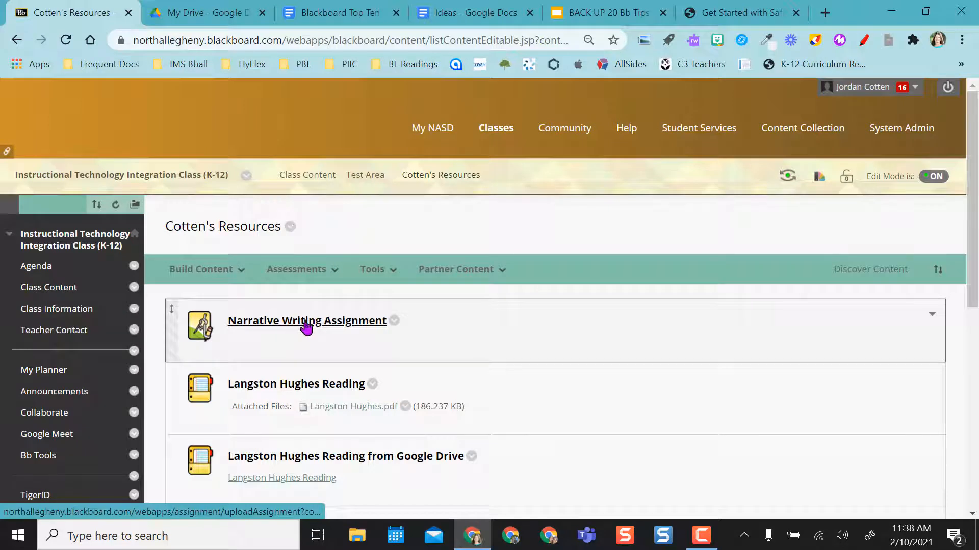
Step: Open the Narrative Writing Assignment for editing
click(314, 274)
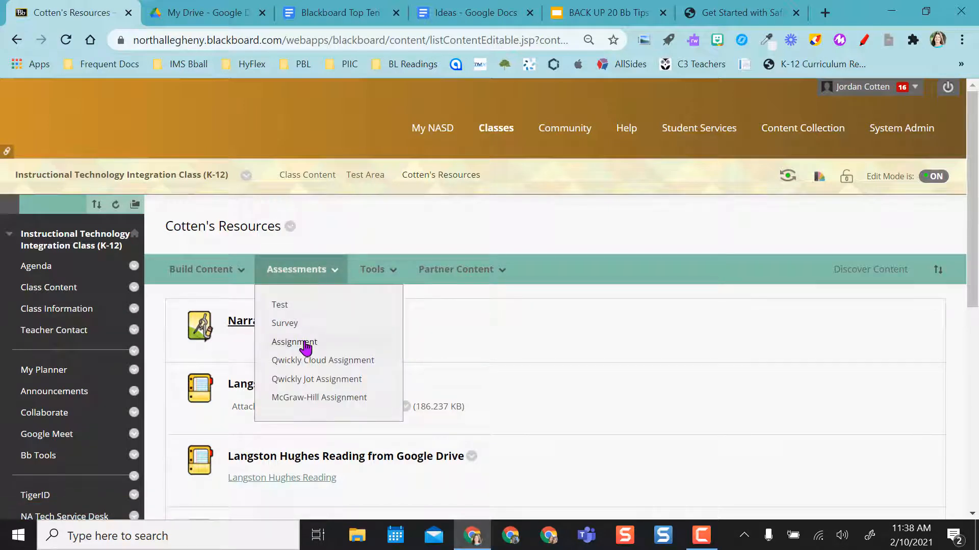
click(396, 322)
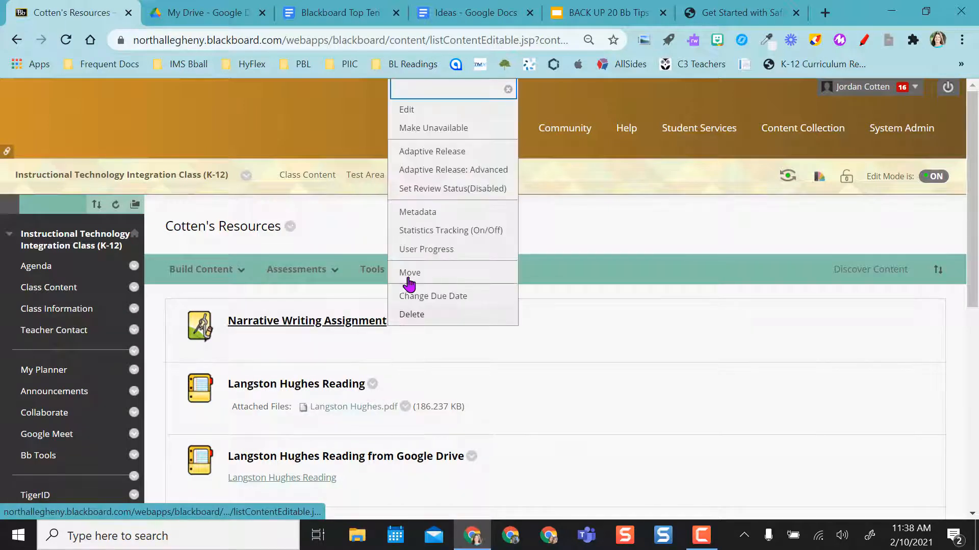
click(408, 110)
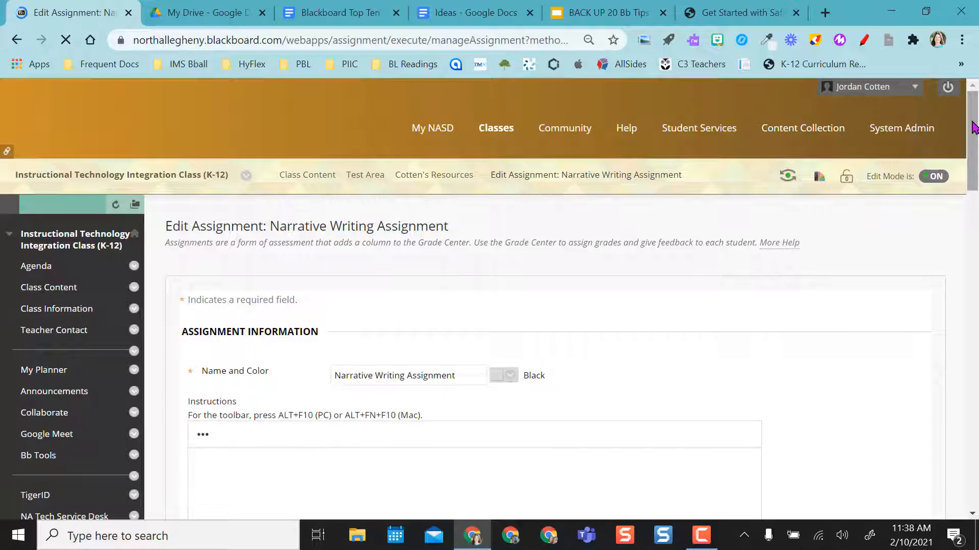
Step: Examine the assignment's files, due date, grading, number-of-attempts options and SafeAssign plagiarism settings
scroll(569, 337, down, 4)
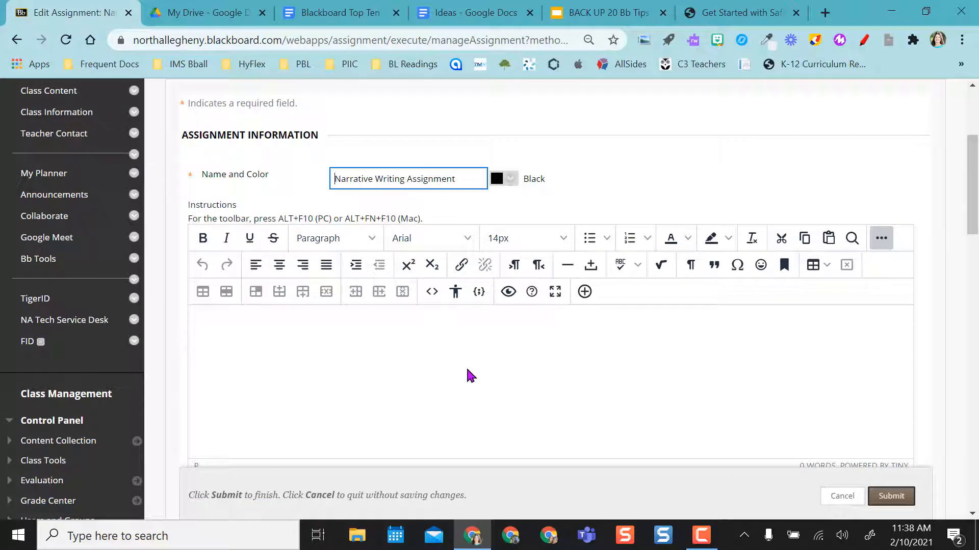
drag(971, 209, 977, 253)
scroll(976, 253, down, 4)
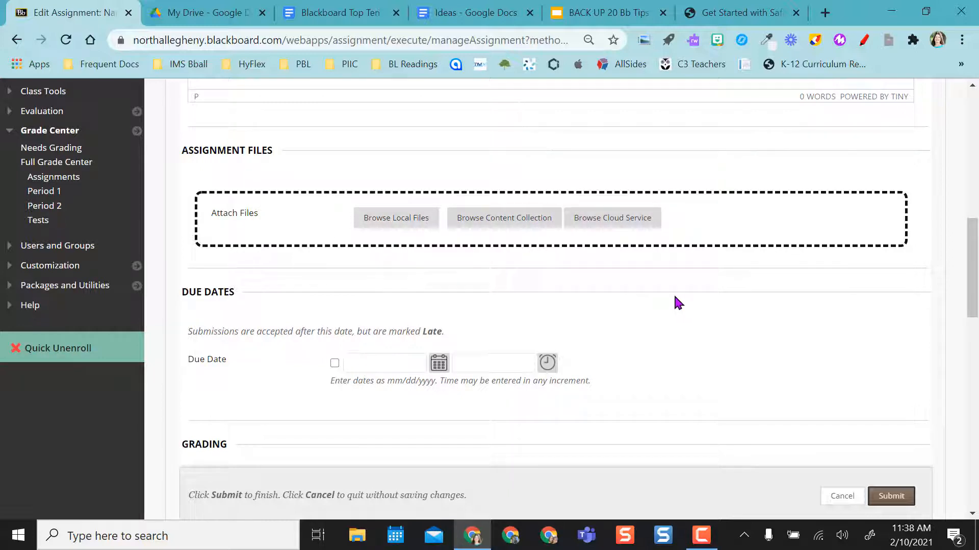
scroll(674, 296, down, 2)
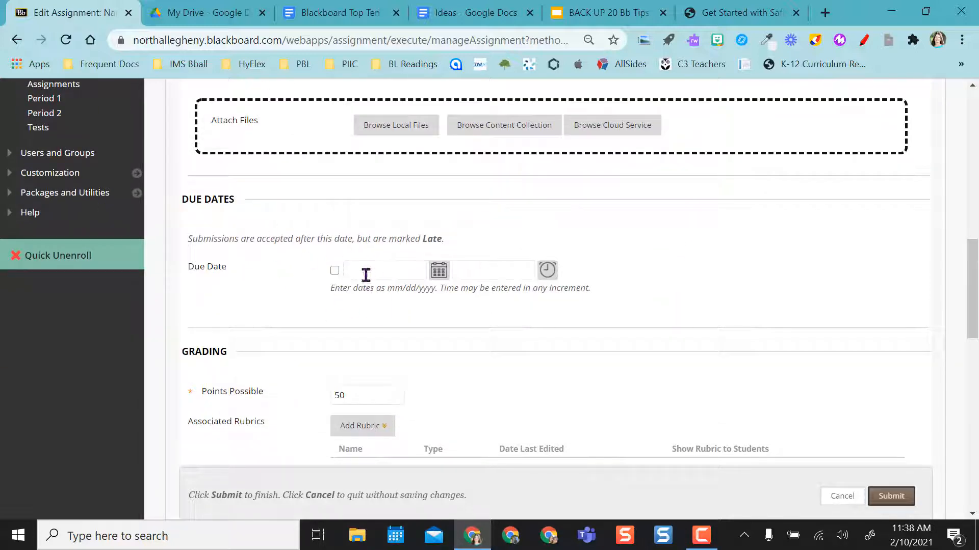
scroll(723, 296, down, 3)
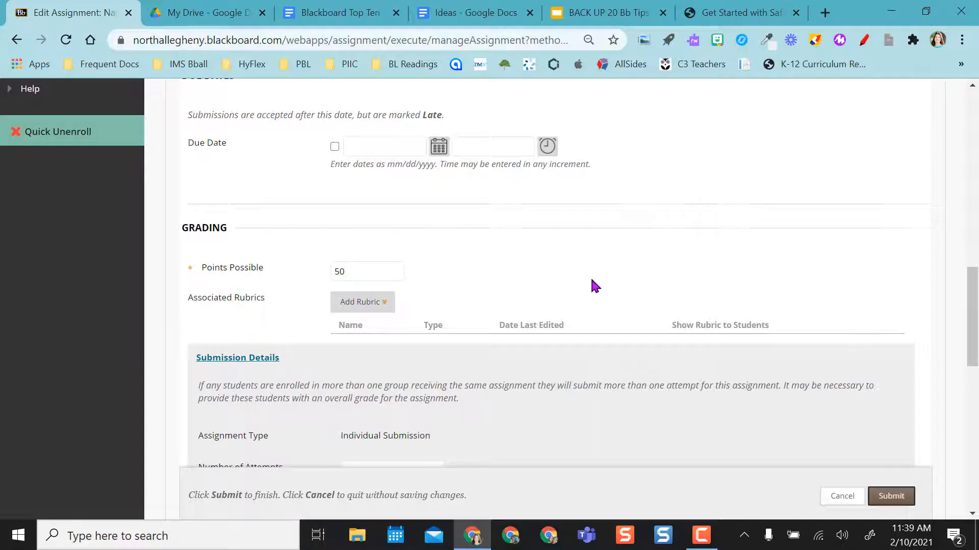
scroll(591, 284, down, 4)
scroll(593, 285, down, 2)
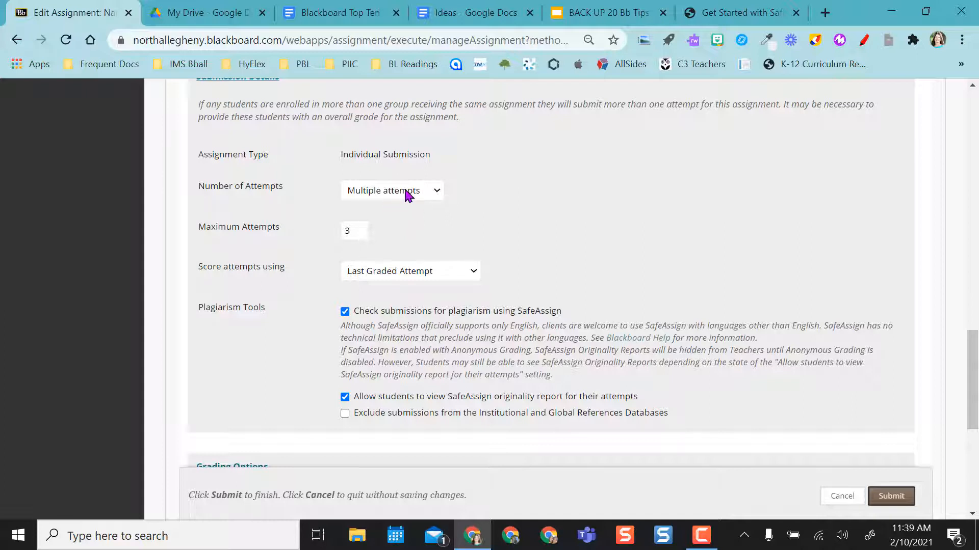
click(436, 192)
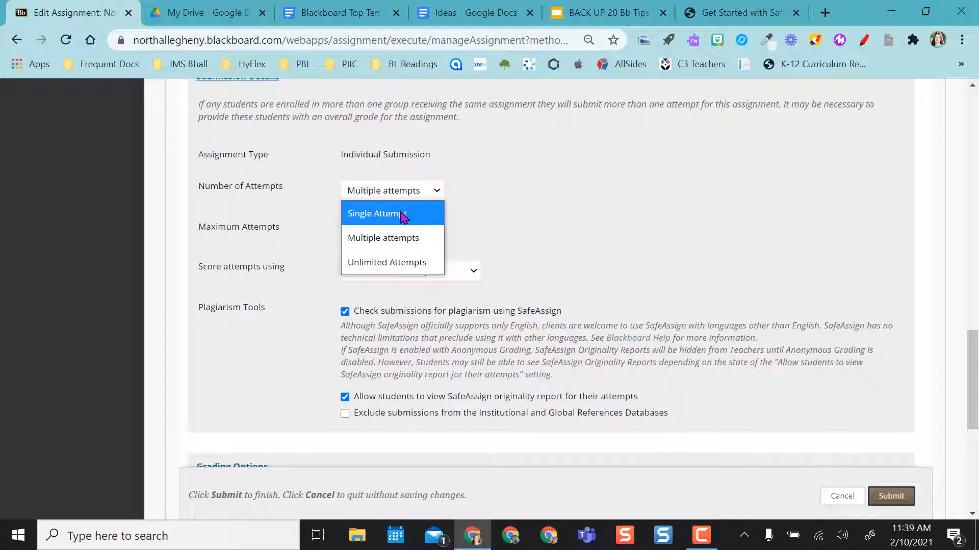
click(518, 192)
scroll(563, 241, down, 2)
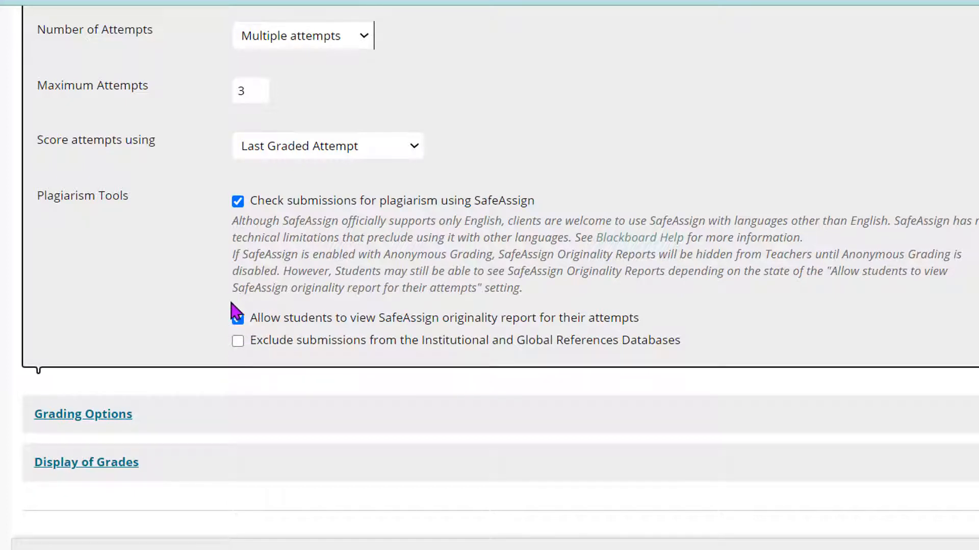
scroll(236, 266, down, 1)
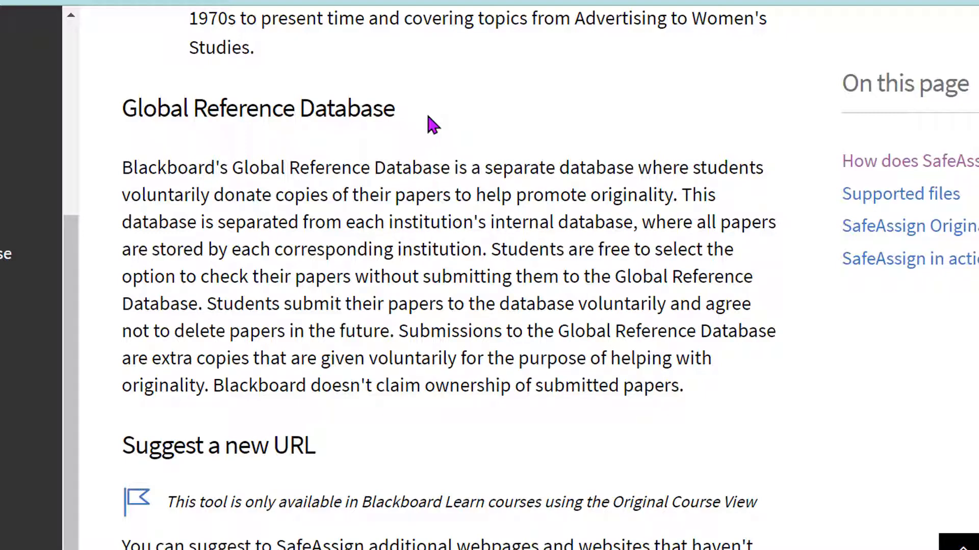
Step: Read the SafeAssign help on its comparison databases, highlighting the description of Institutional document archives
scroll(431, 124, up, 5)
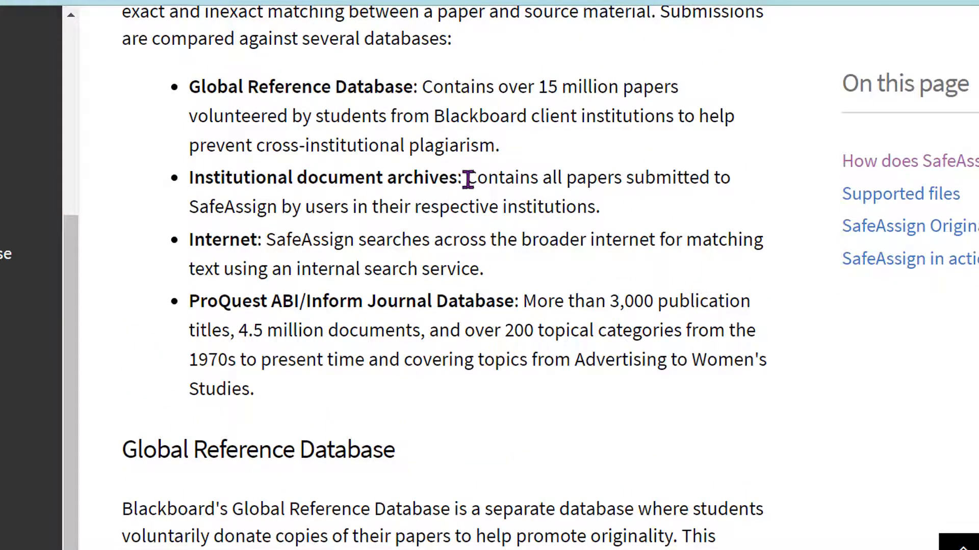
drag(467, 180, 621, 214)
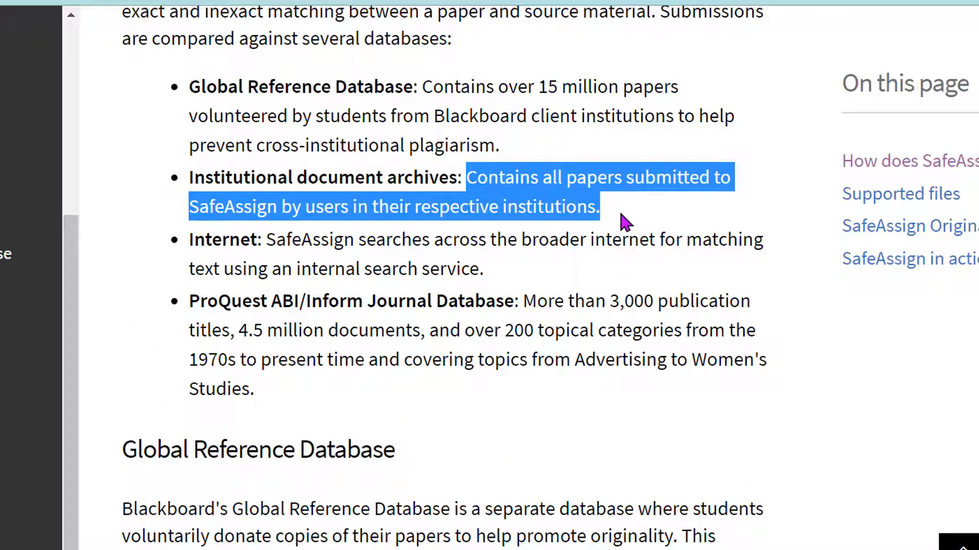
click(577, 417)
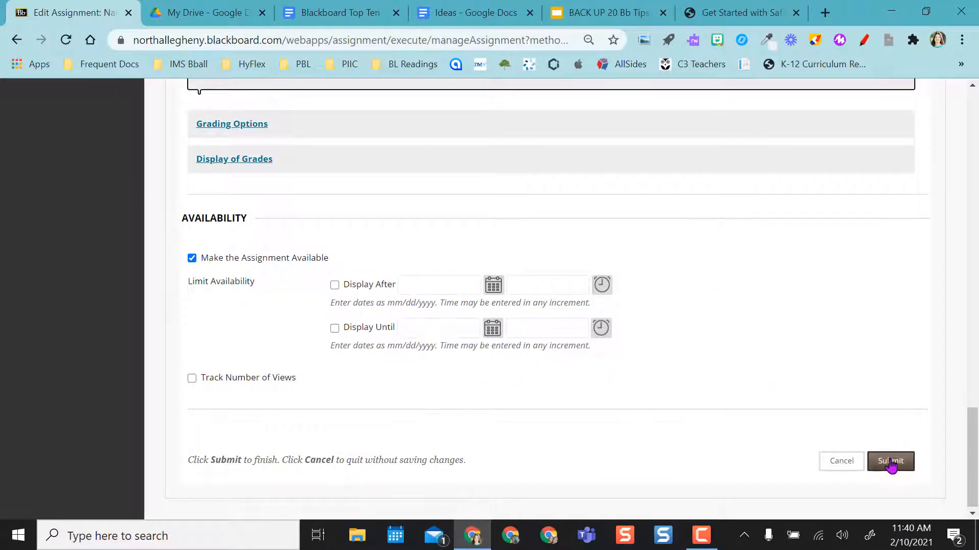
Step: Cancel editing the assignment and open the Narrative Writing Assignment in student preview
click(842, 464)
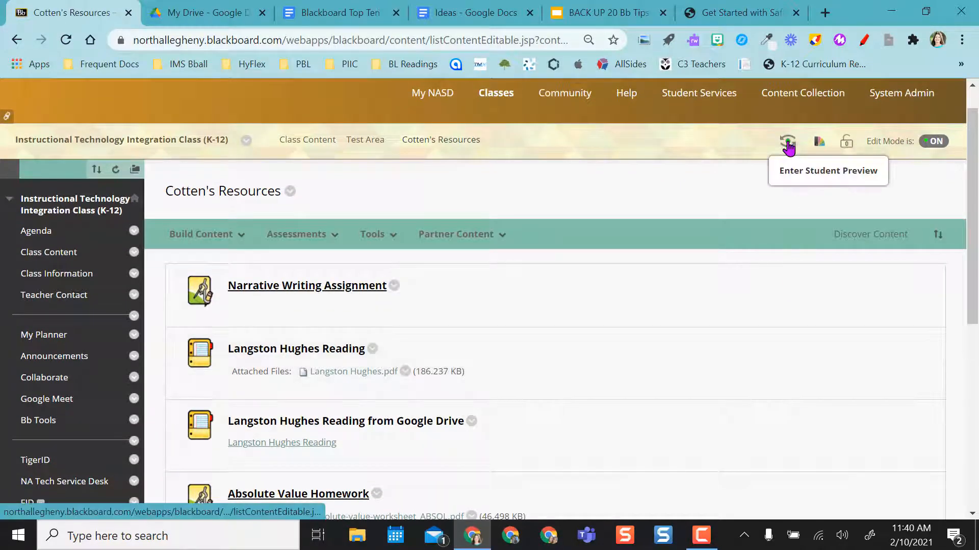
click(786, 145)
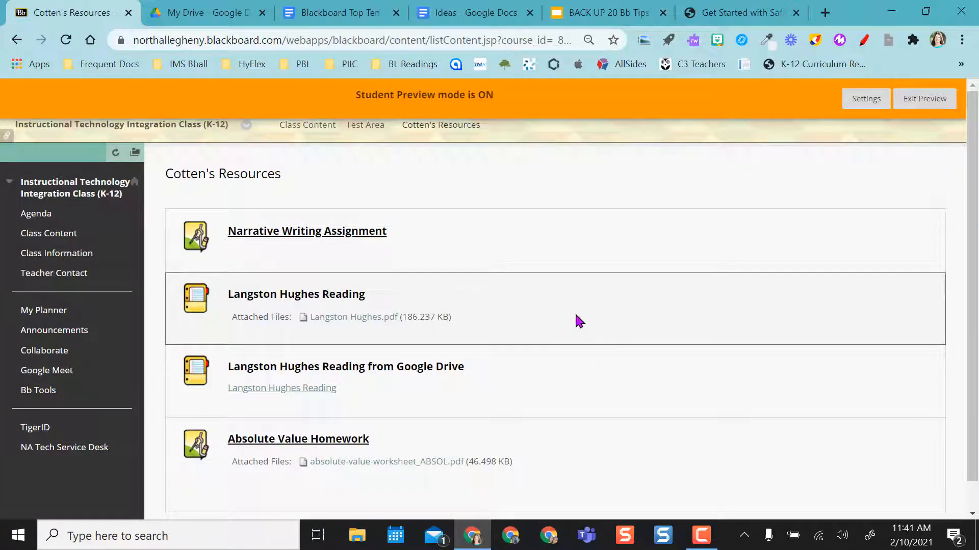
click(303, 233)
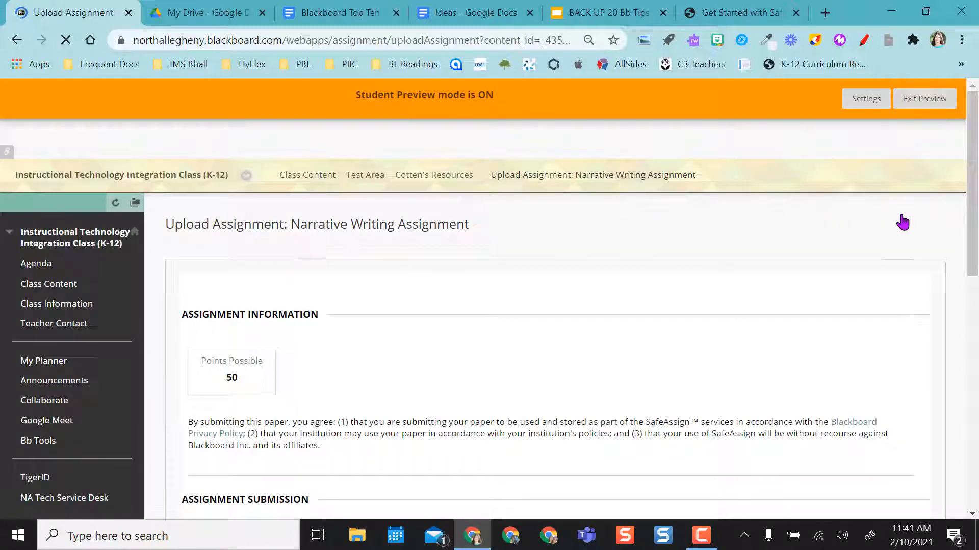
Step: Attach the local file "A - Narrative Writing Assignment" from Downloads and submit the assignment
scroll(902, 223, down, 5)
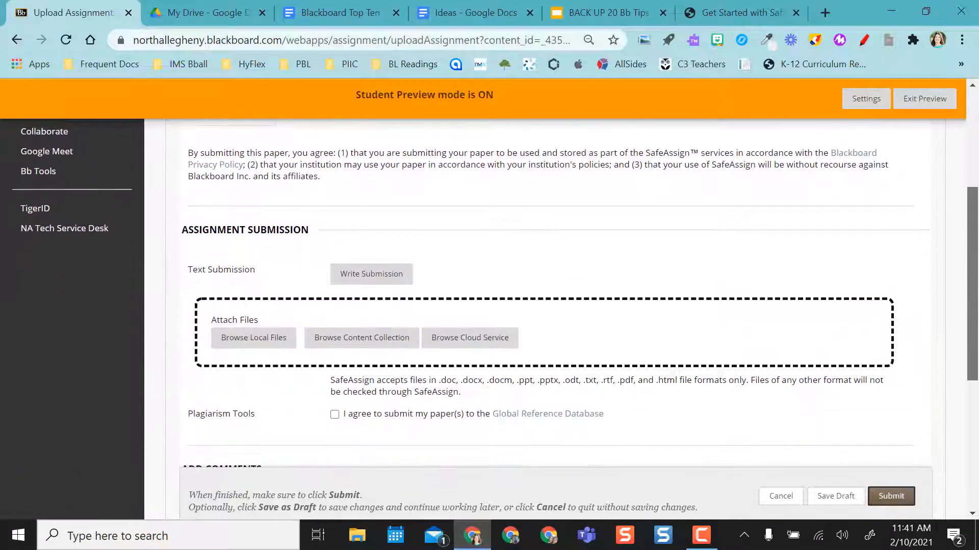
scroll(945, 284, down, 2)
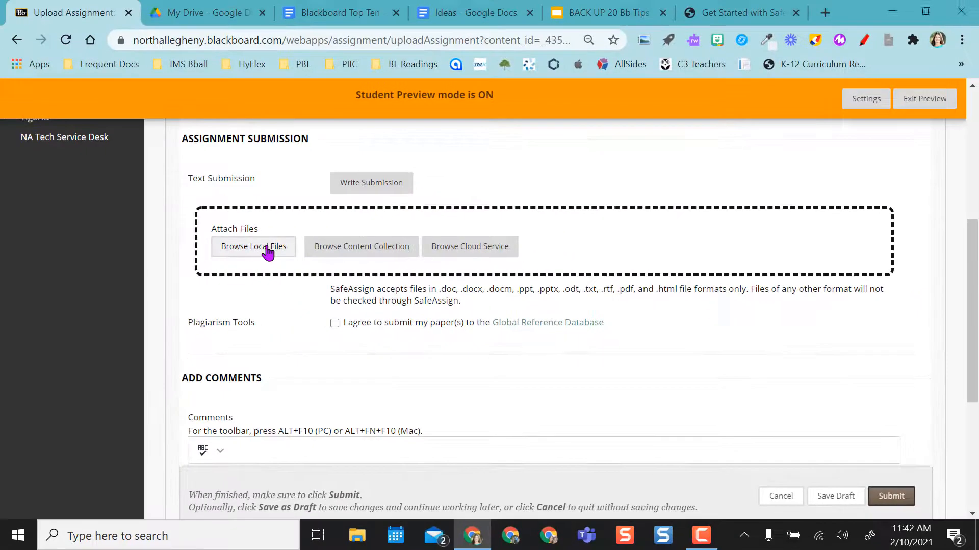
click(127, 237)
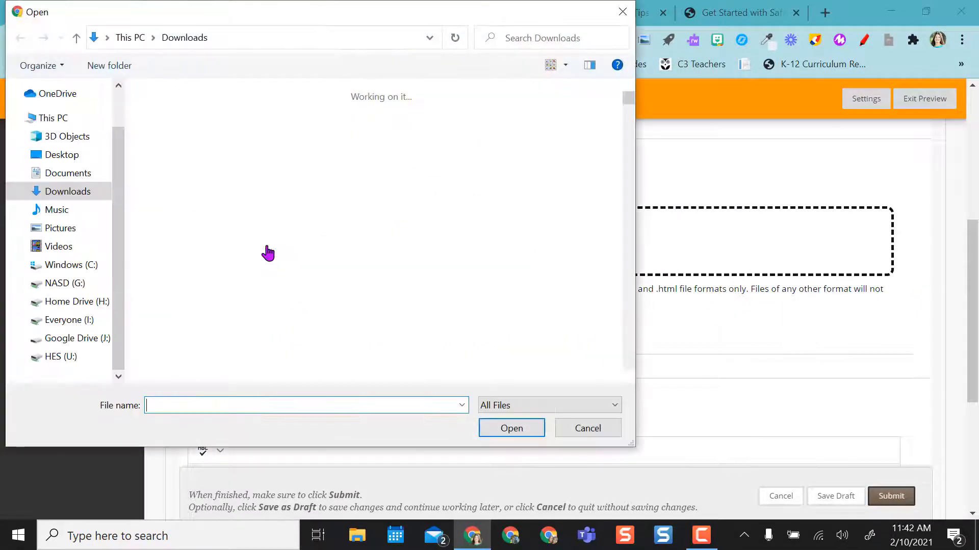
click(436, 116)
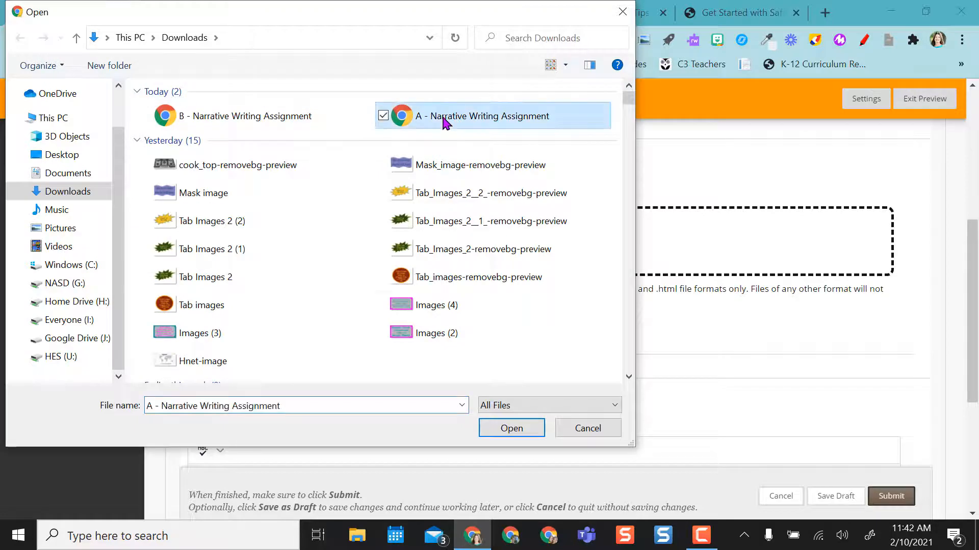
click(510, 429)
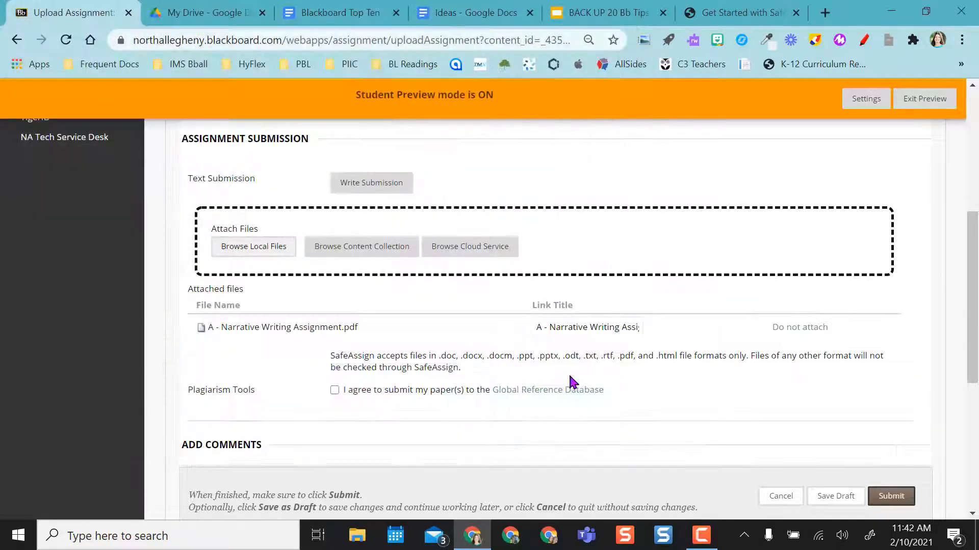
click(899, 499)
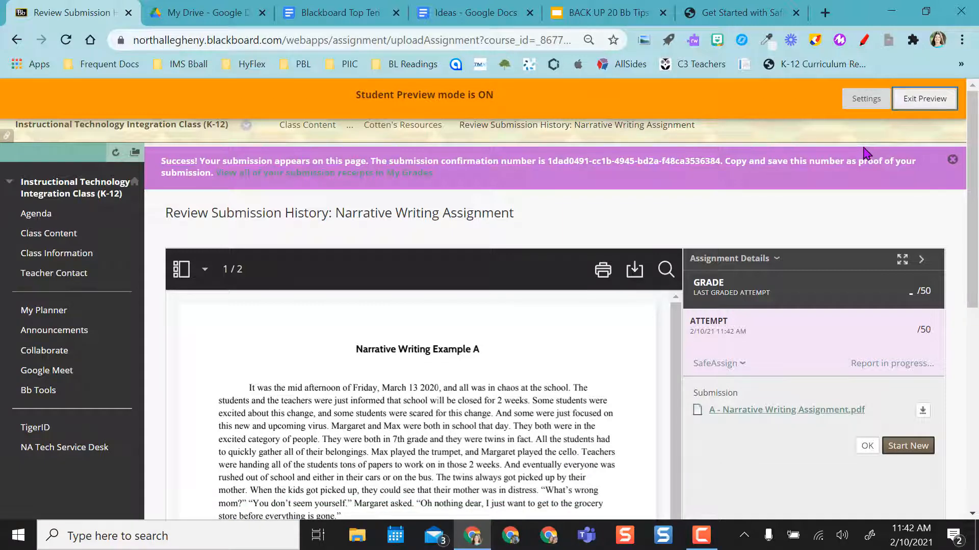
Step: Exit student preview and open the Full Grade Center
click(924, 98)
click(938, 125)
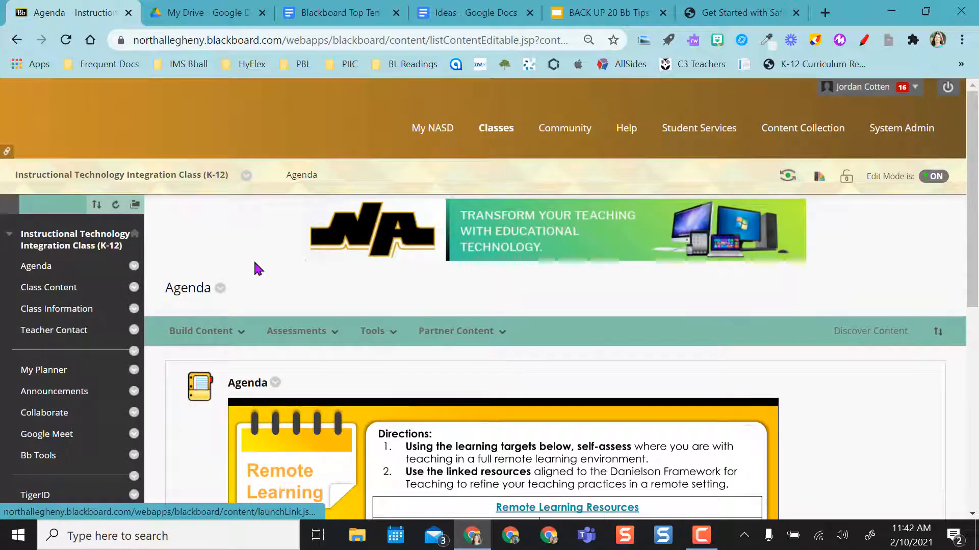
scroll(37, 370, down, 8)
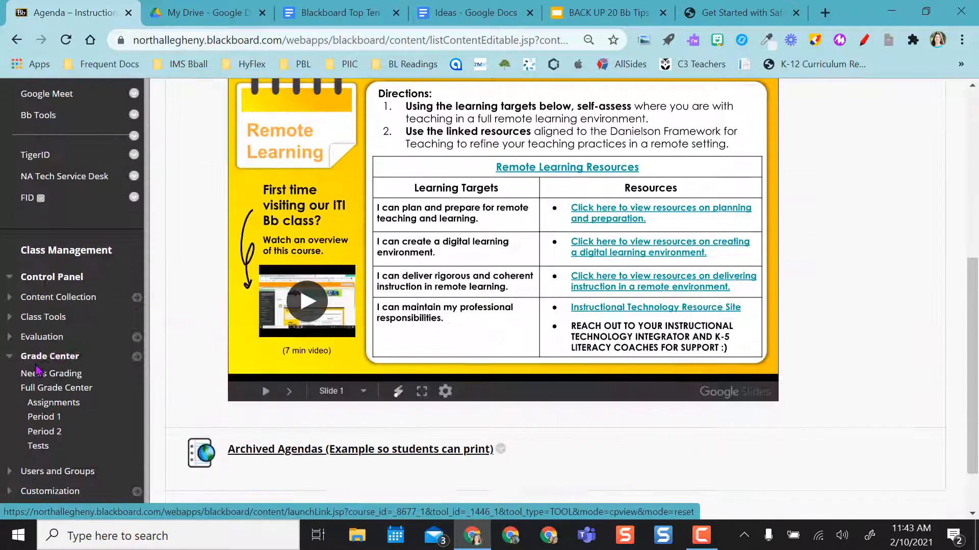
click(45, 337)
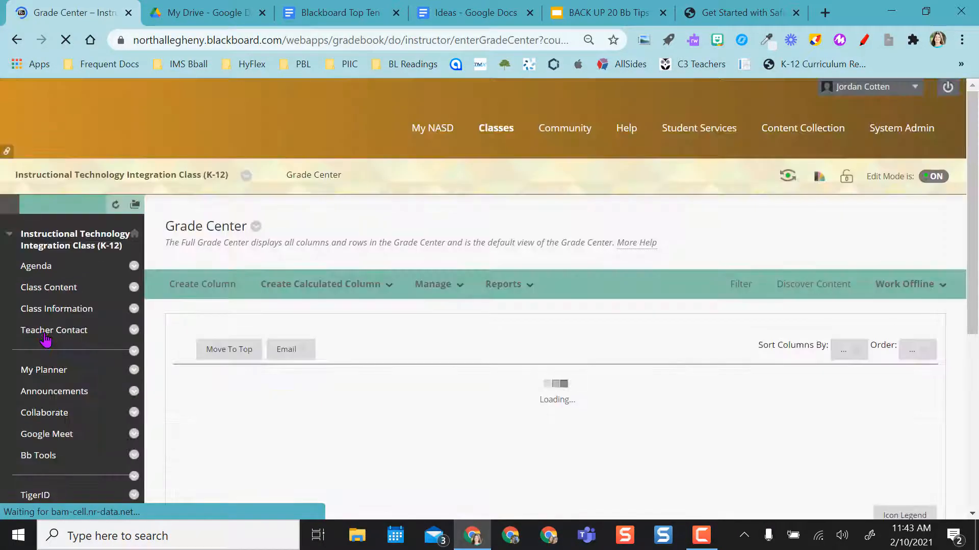
Step: Open the preview user's 2/10/21 attempt for the Narrative Writing Assignment for grading
scroll(780, 387, down, 6)
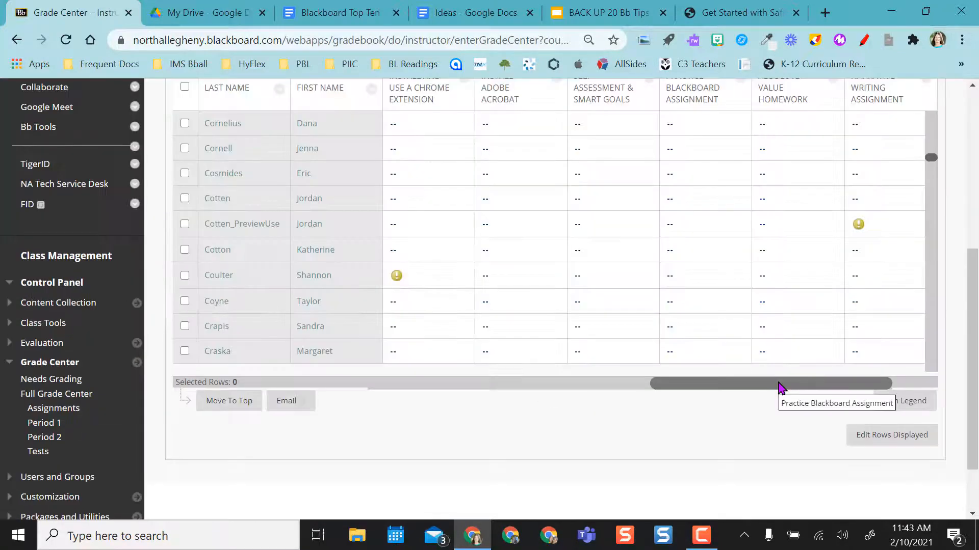
drag(967, 258, 967, 232)
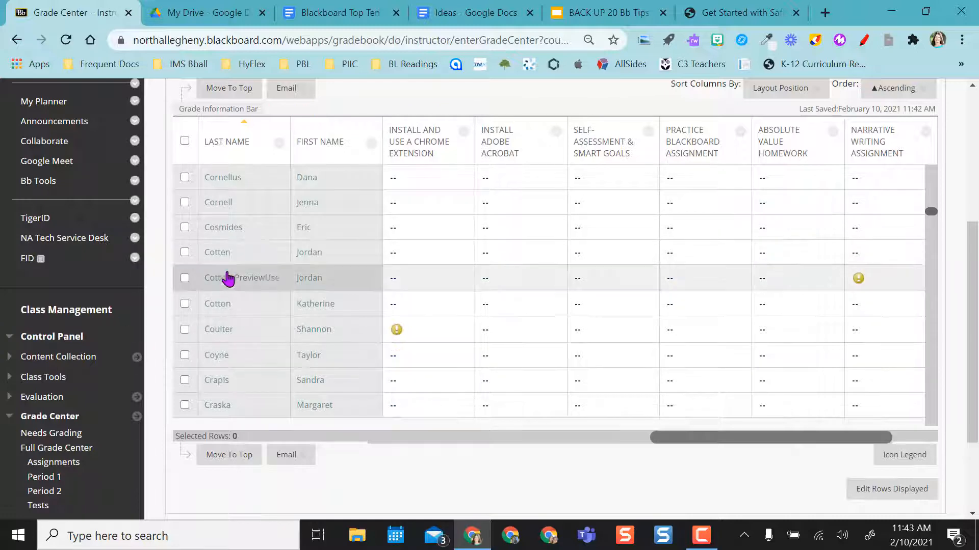
mouse_move(362, 287)
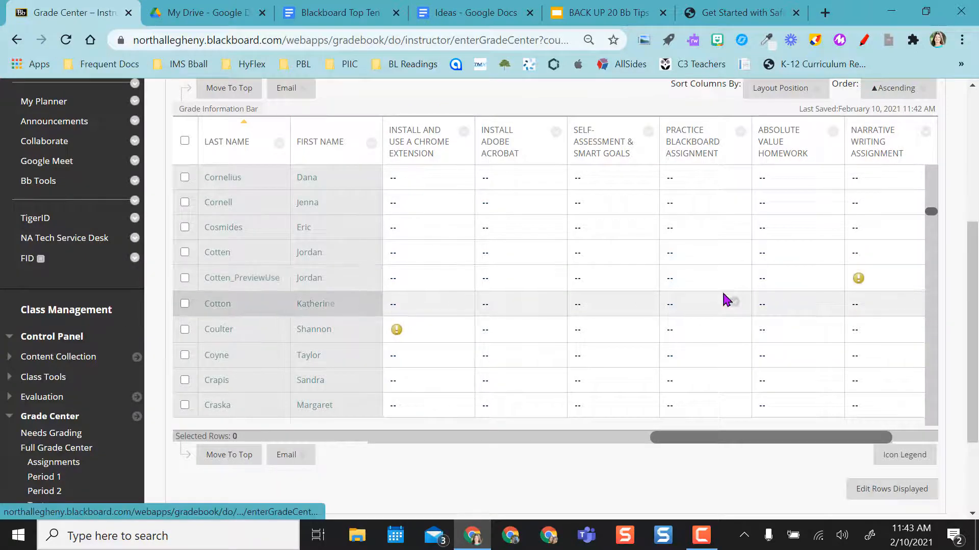
click(916, 280)
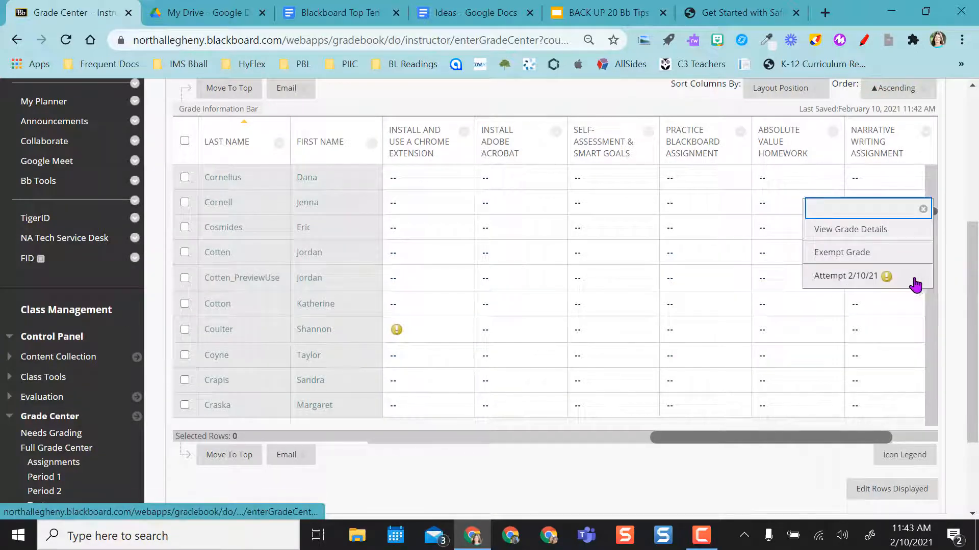
click(844, 277)
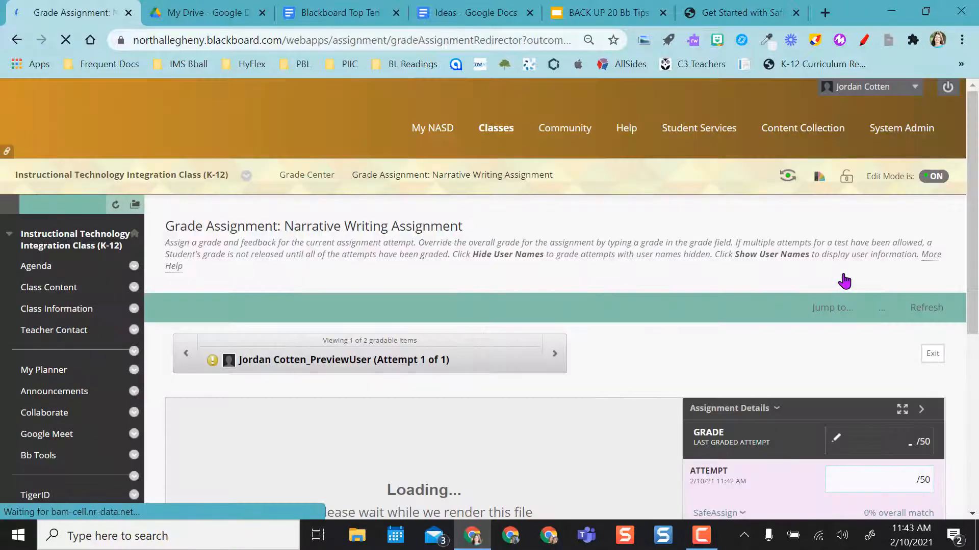
Step: Look over the submitted paper, expand the attempt's SafeAssign details and open its originality report
drag(976, 175, 977, 275)
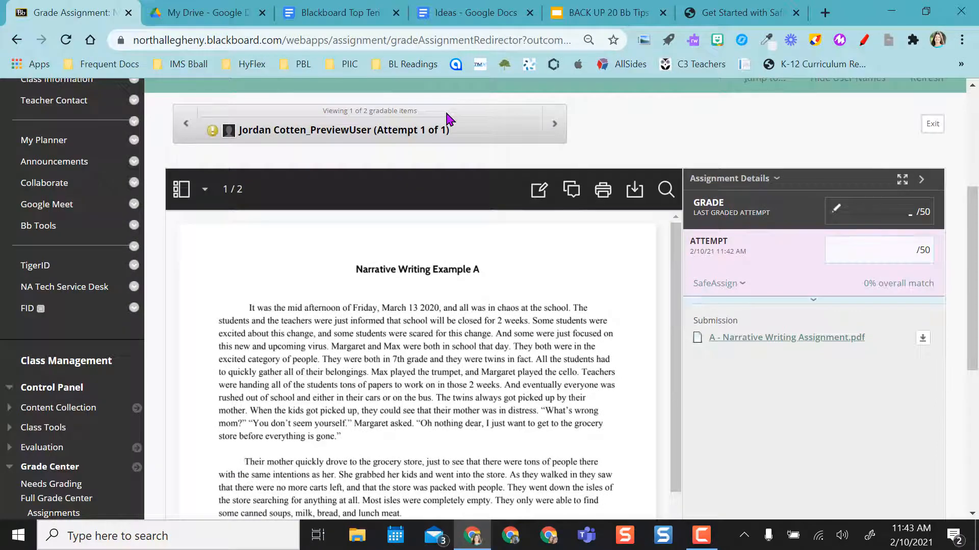
scroll(571, 344, down, 4)
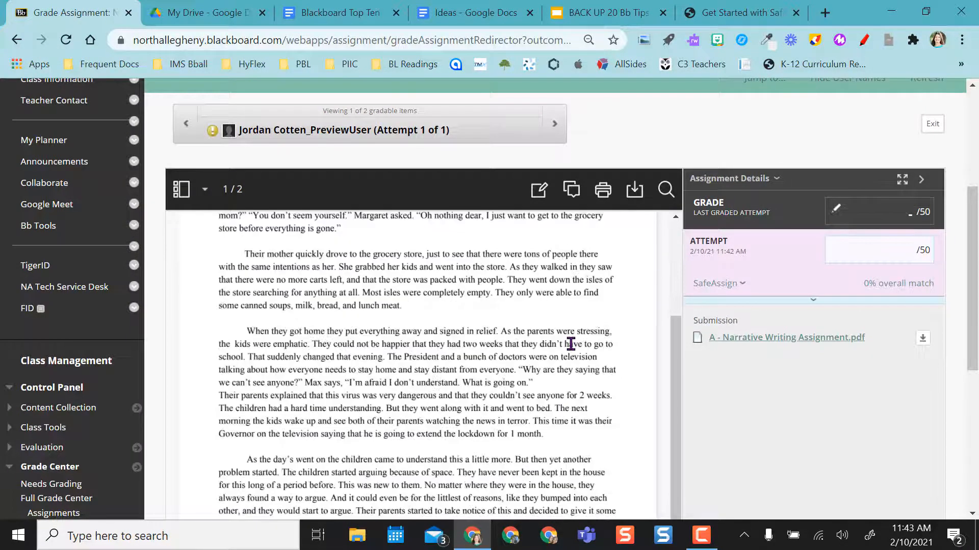
scroll(571, 343, down, 5)
scroll(571, 343, up, 10)
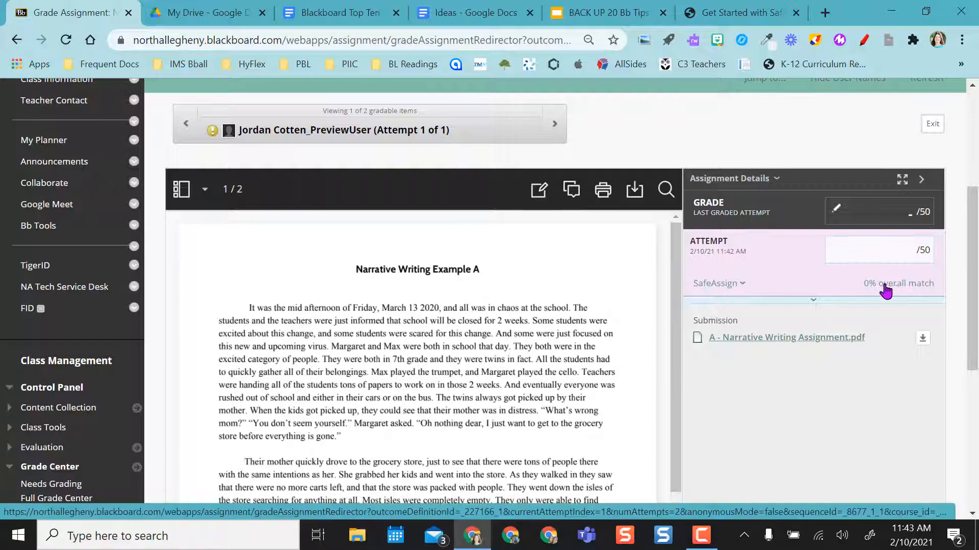
scroll(743, 291, up, 5)
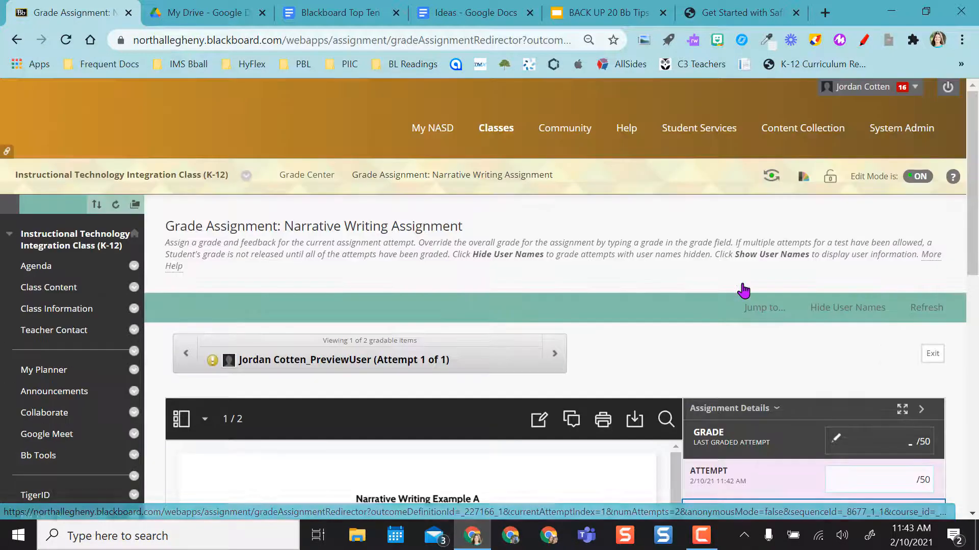
drag(976, 179, 977, 317)
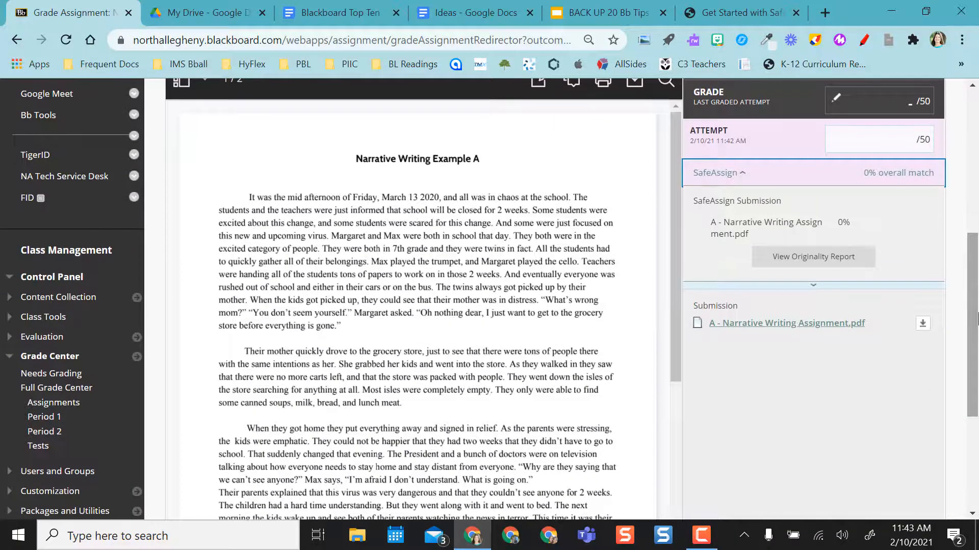
click(743, 175)
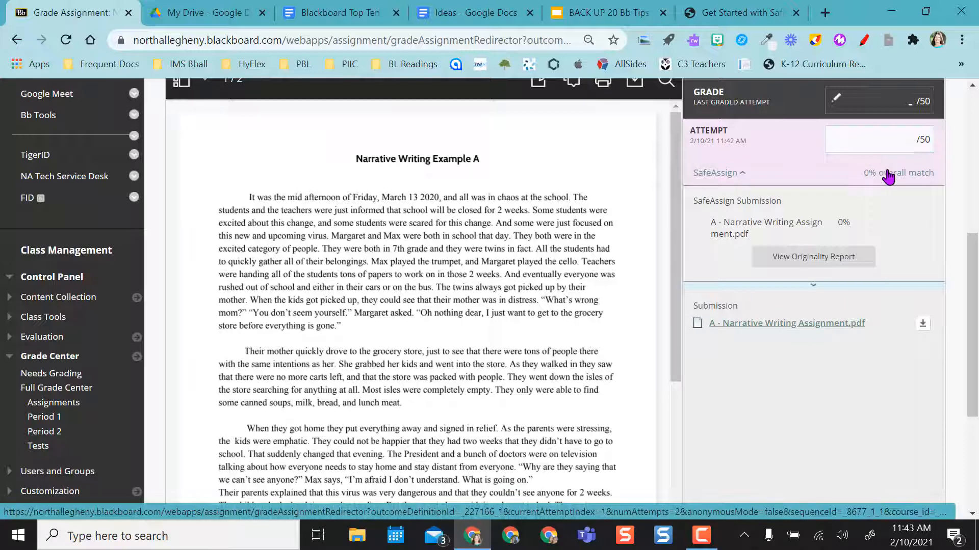
click(847, 260)
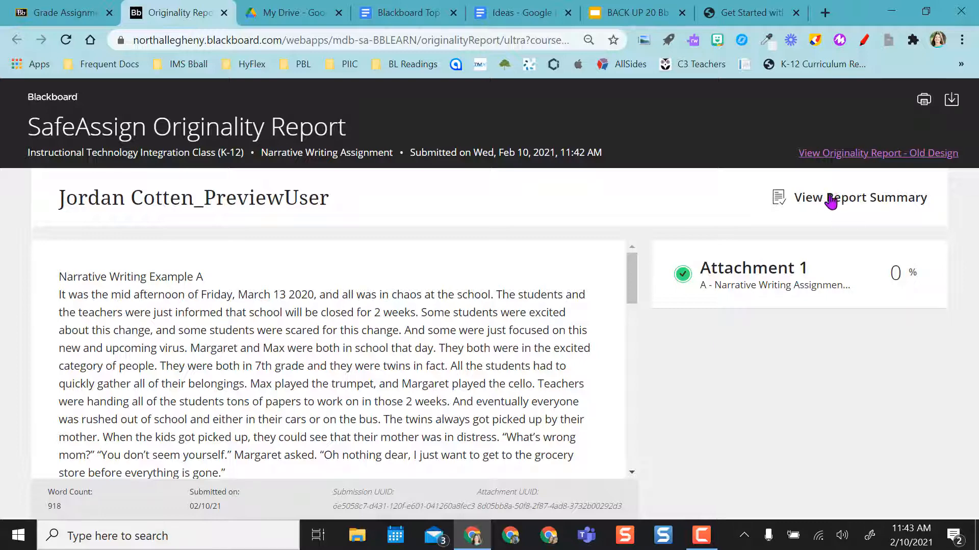
Step: View the report summary for the A - Narrative Writing Assignment, dismiss it and close the originality report
click(846, 204)
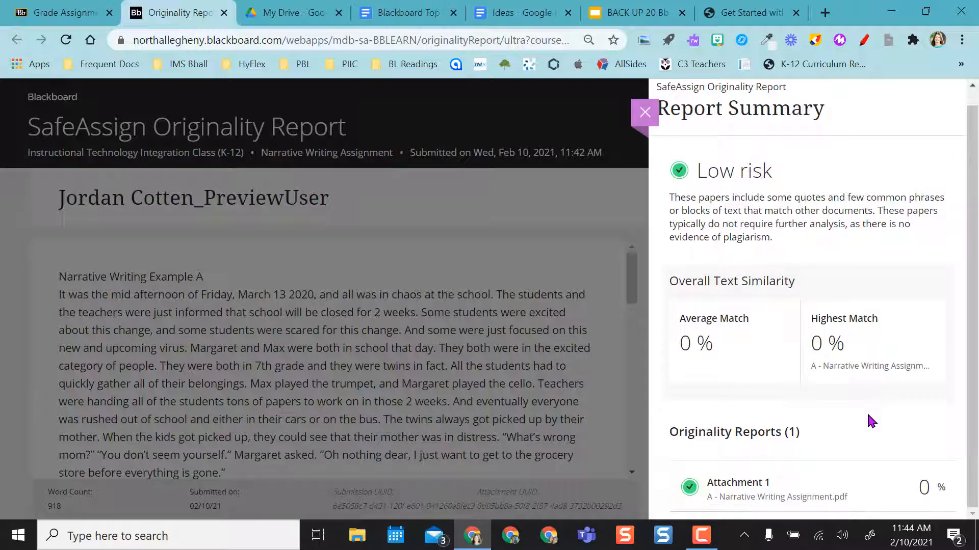
click(644, 112)
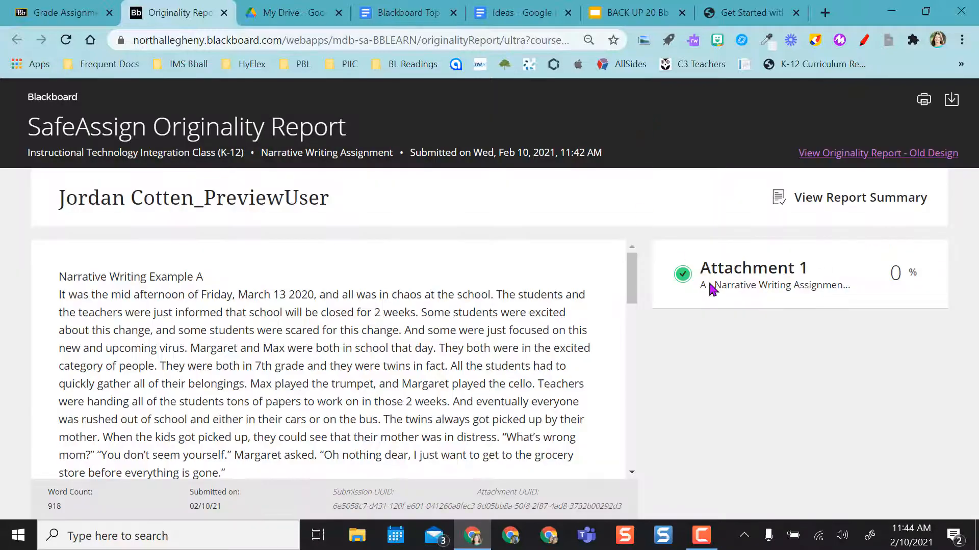
key(ctrl+w)
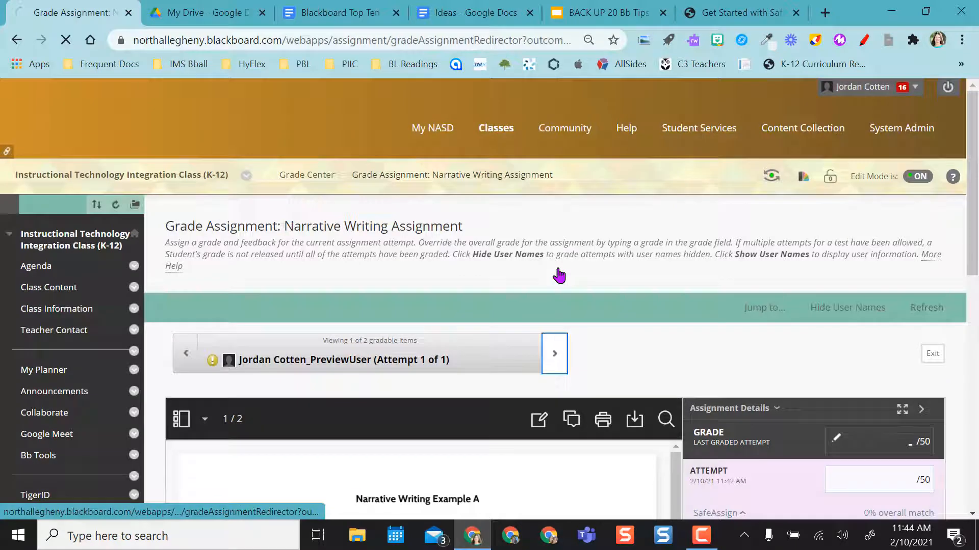
Step: Go to the next gradable attempt, expand its SafeAssign details and open the originality report for B - Narrative Writing Assignment.pdf
click(555, 353)
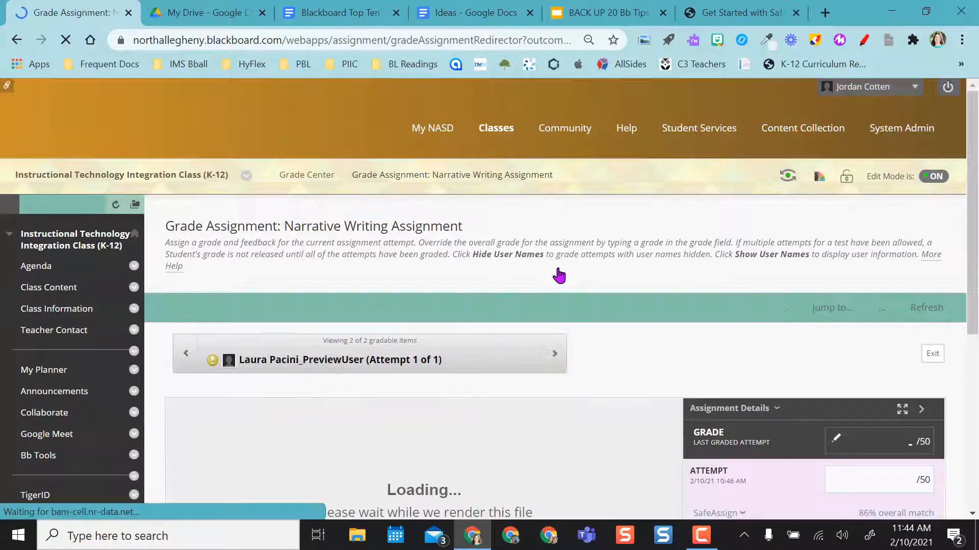
scroll(868, 224, down, 6)
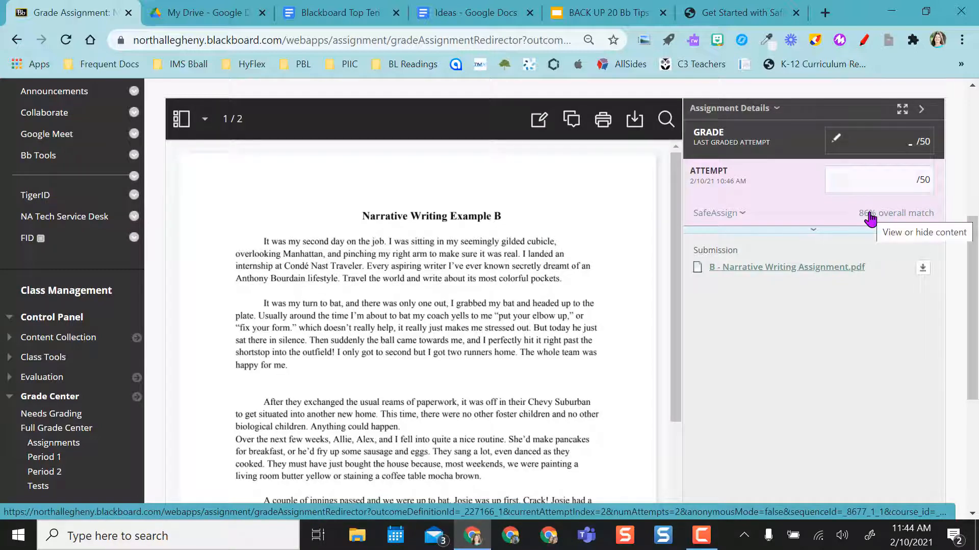
click(744, 215)
drag(977, 164, 977, 295)
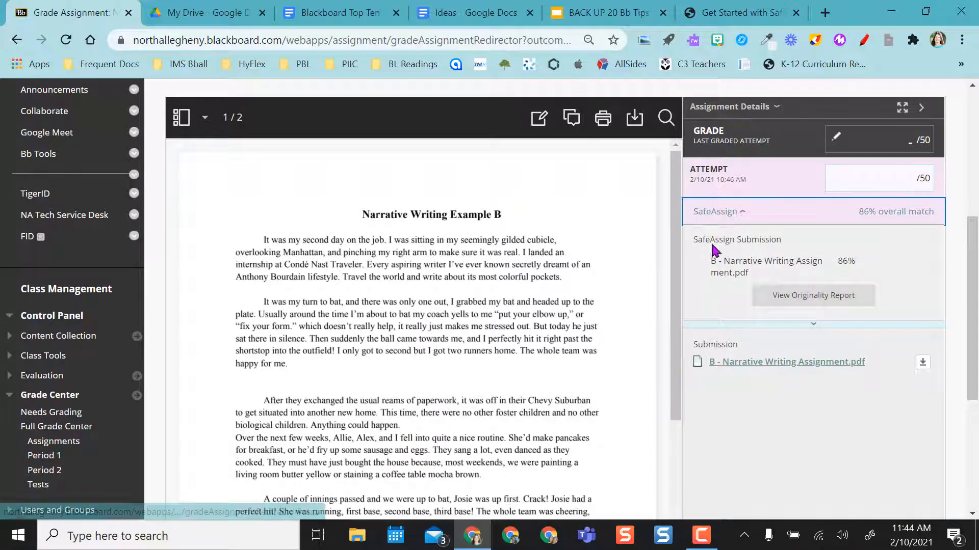
click(809, 300)
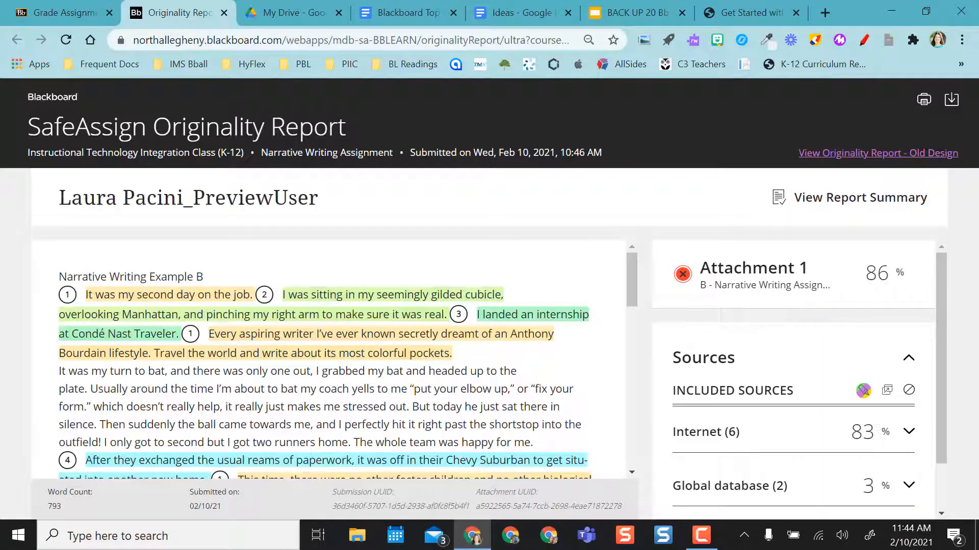
Step: Check the risk rating and text similarity in this report's summary, and dismiss the summary
click(836, 199)
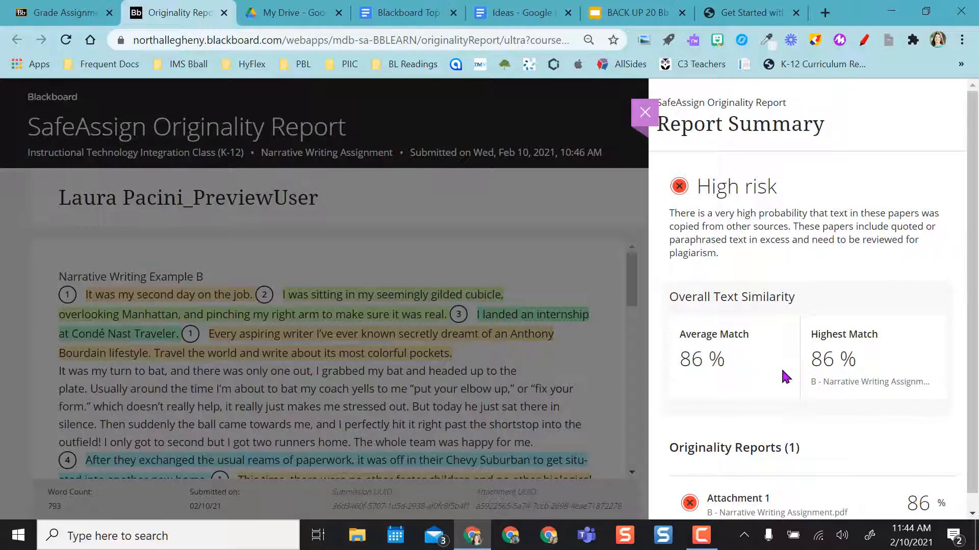
scroll(784, 376, down, 1)
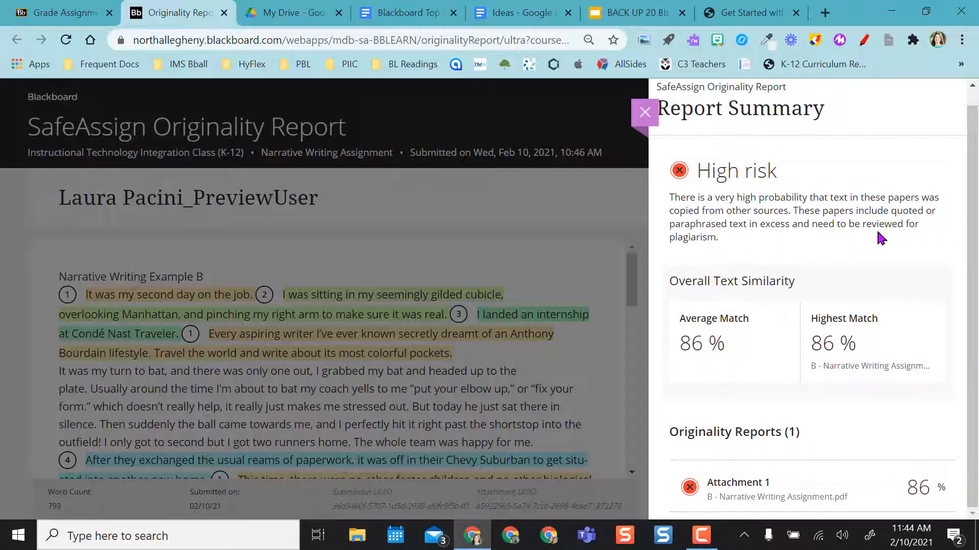
click(654, 115)
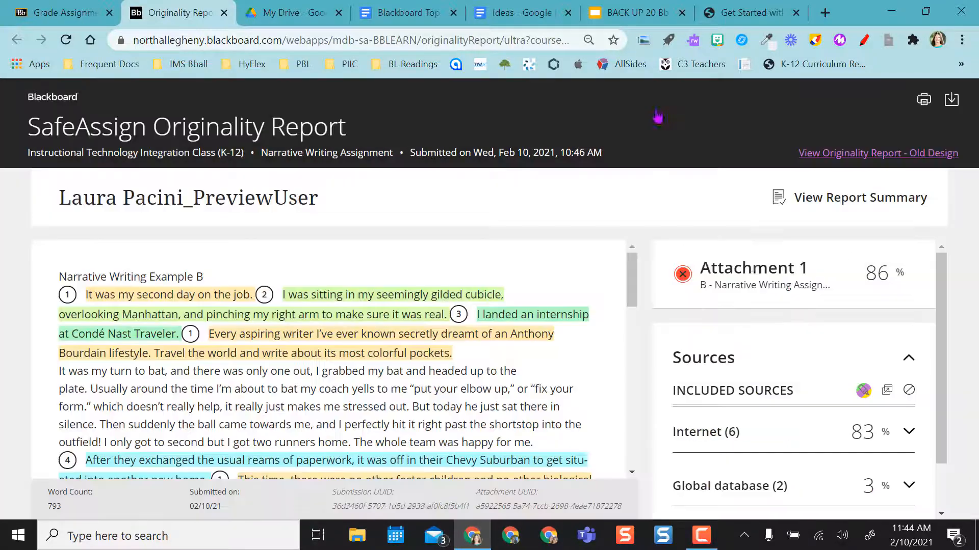
Step: Check the Global database matches among the included sources, collapse them and expand the Internet sources
drag(945, 273, 946, 352)
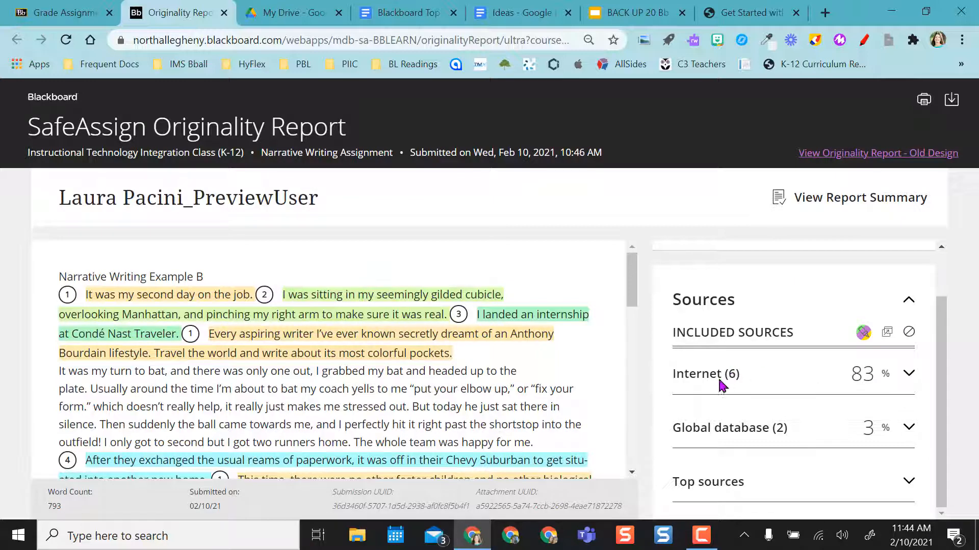
click(740, 433)
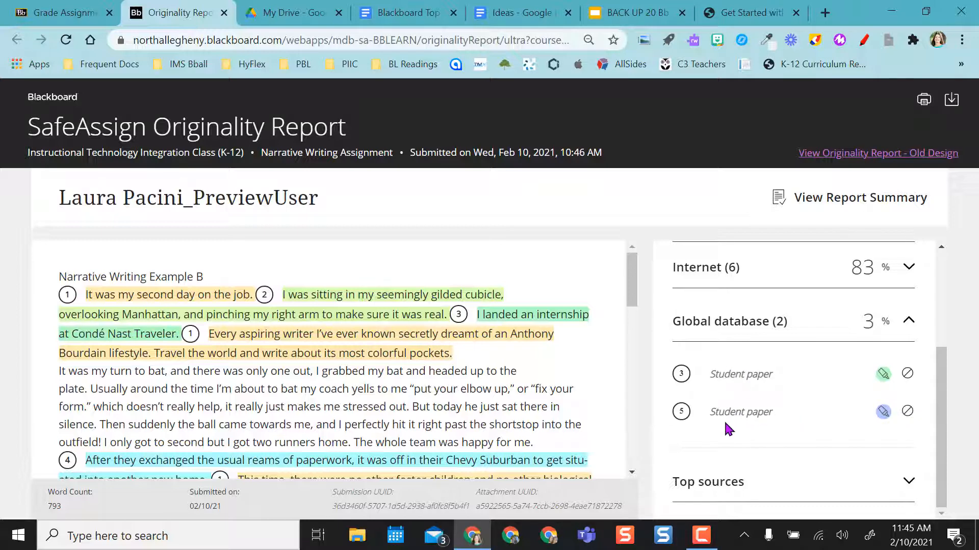
click(907, 321)
click(907, 377)
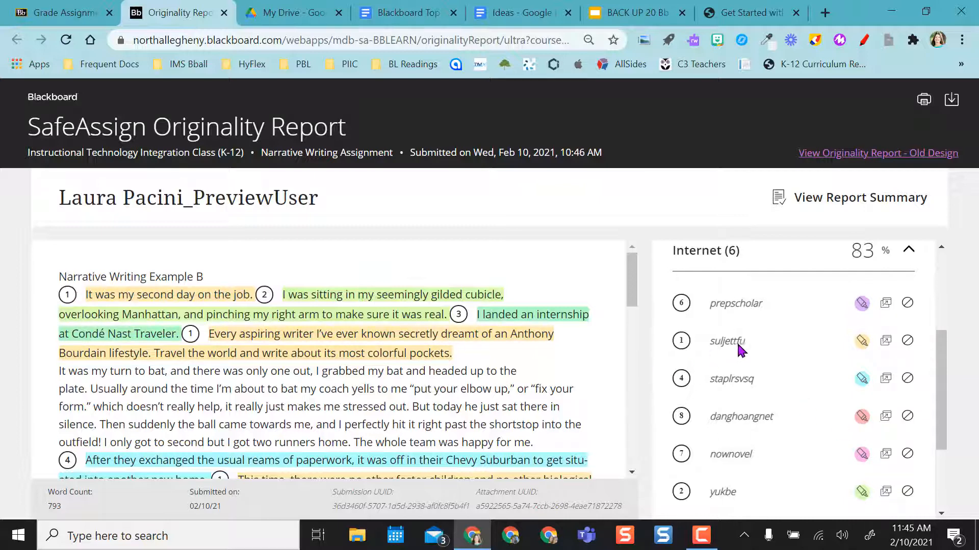
Step: Compare the highlighted passages at the paper's end with the Internet sources and view the original nownovel page
scroll(899, 344, down, 1)
scroll(356, 400, down, 10)
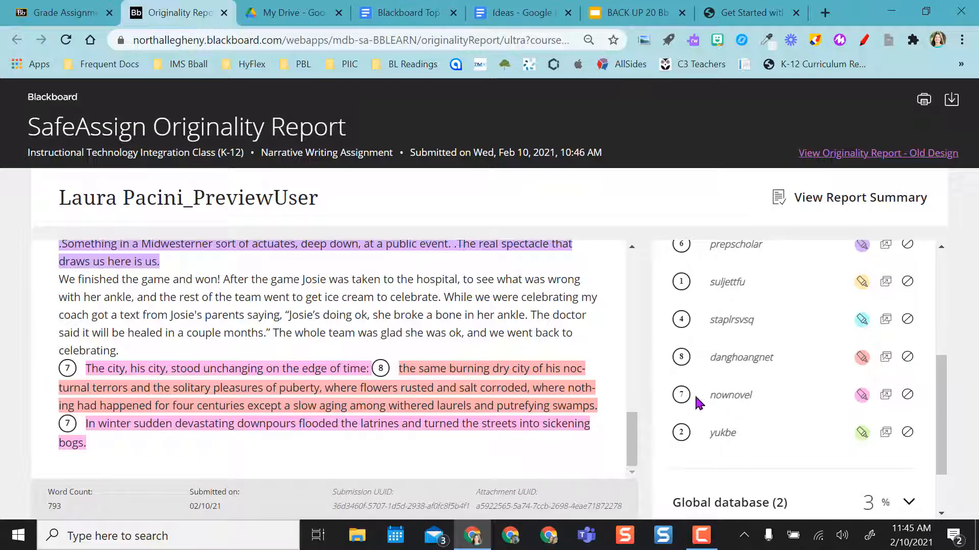
click(886, 395)
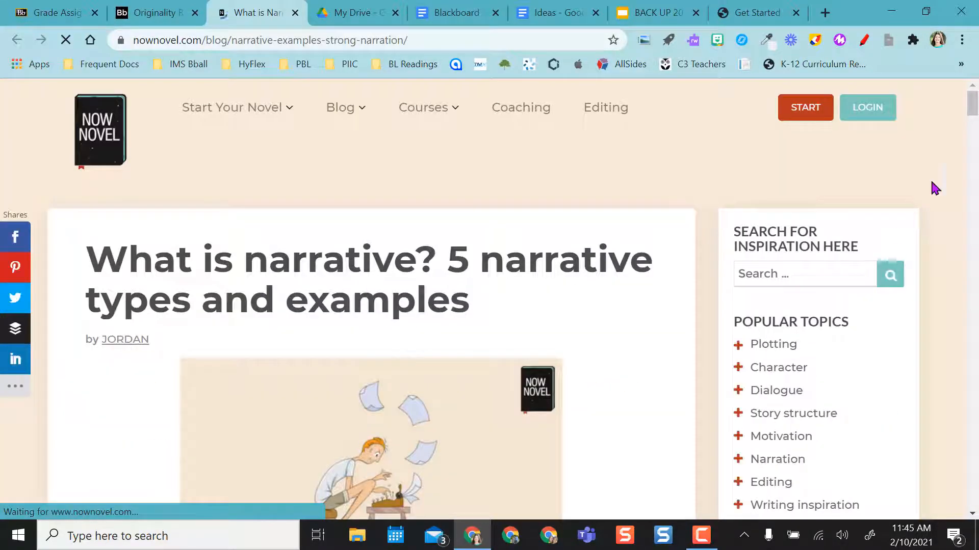
drag(972, 102, 976, 176)
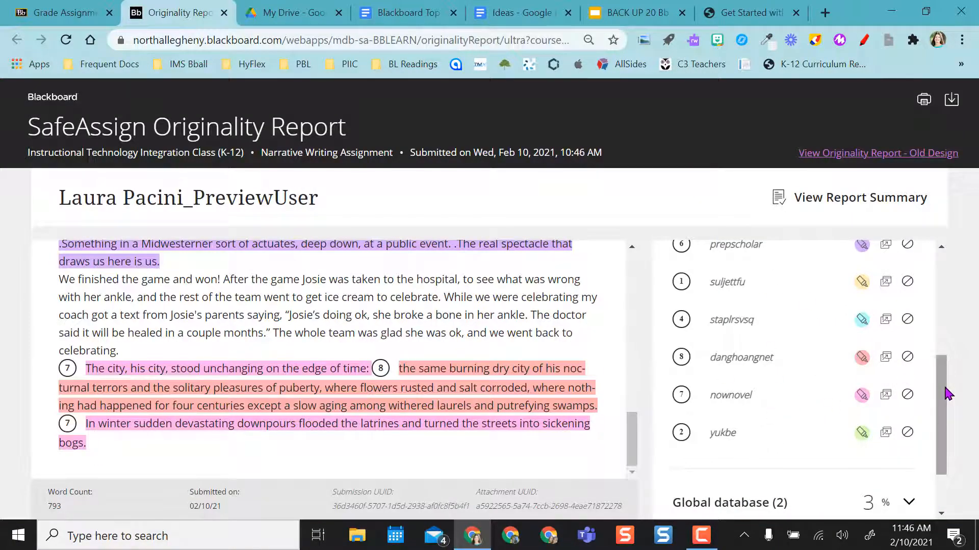
Step: Expand the Global database matches again, review the report from its beginning and close it
drag(947, 395, 942, 472)
click(907, 431)
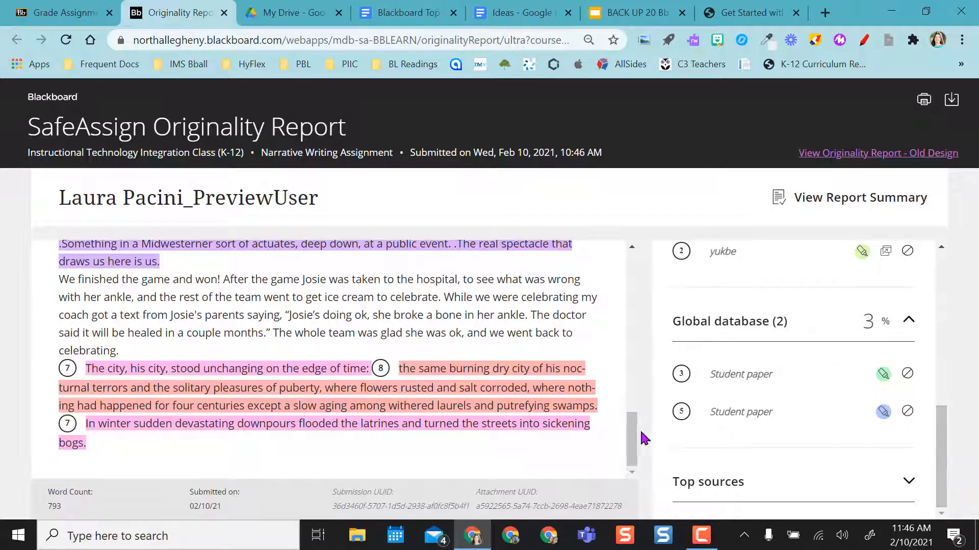
drag(636, 439, 636, 262)
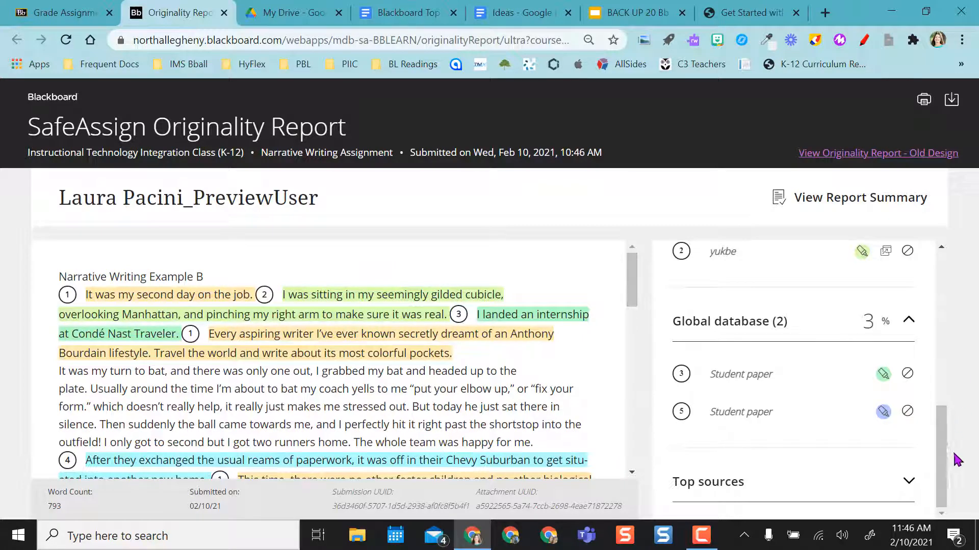
drag(941, 448, 947, 286)
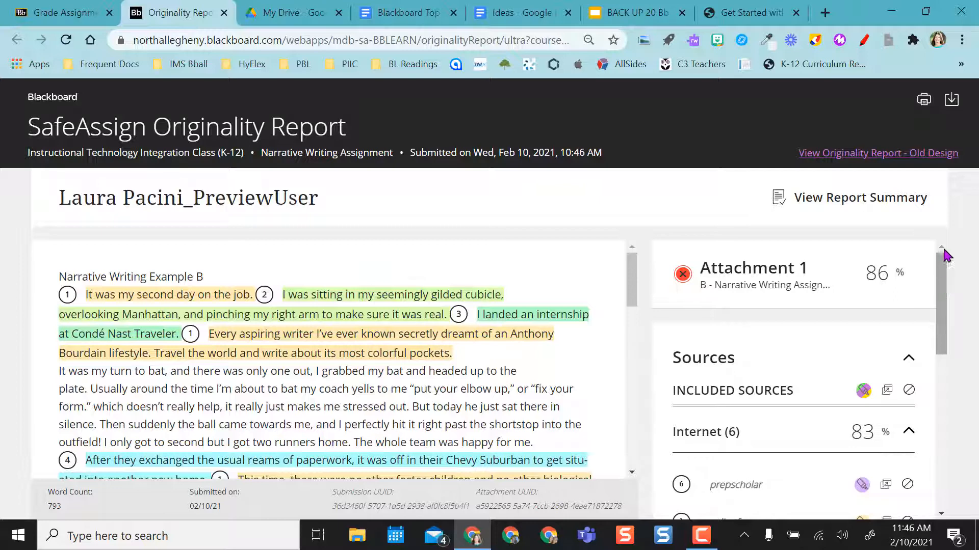
key(ctrl+w)
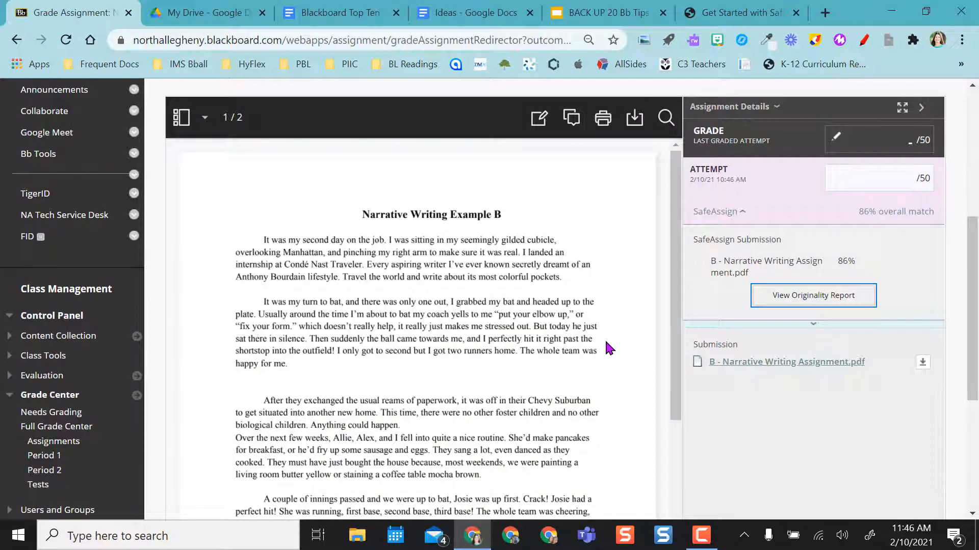